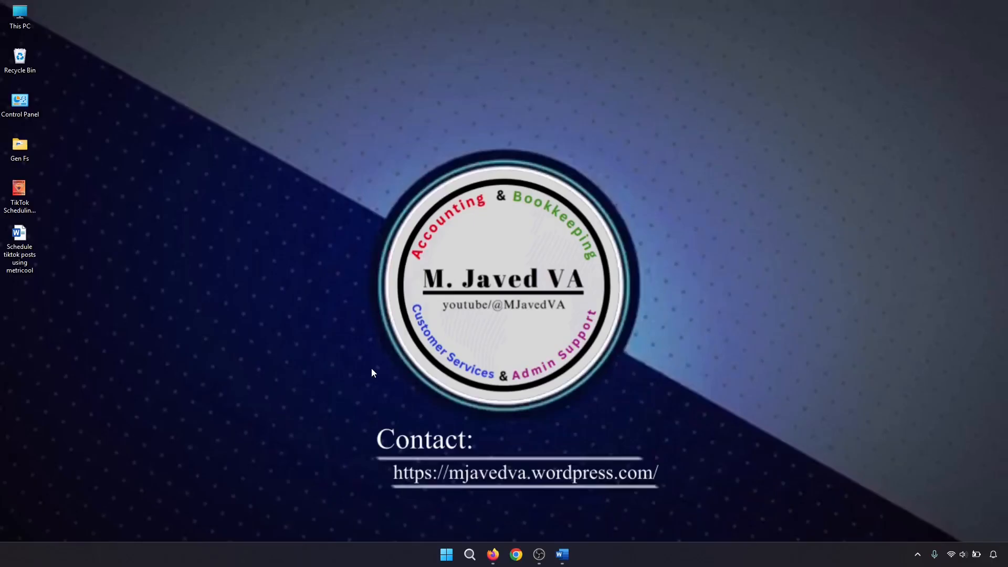
Open the Metricool planning calendar in the browser and start creating a new post.
click(492, 553)
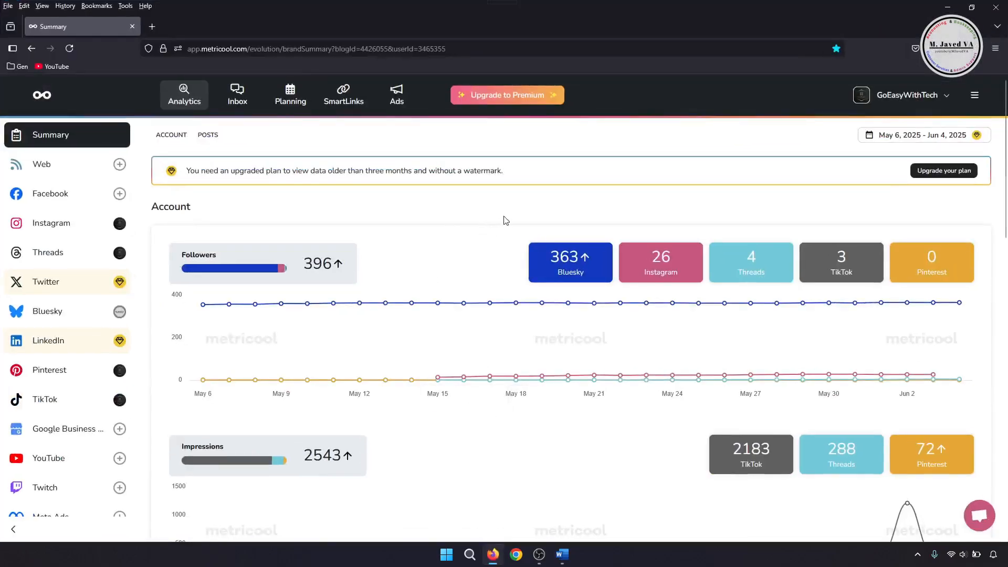
click(292, 102)
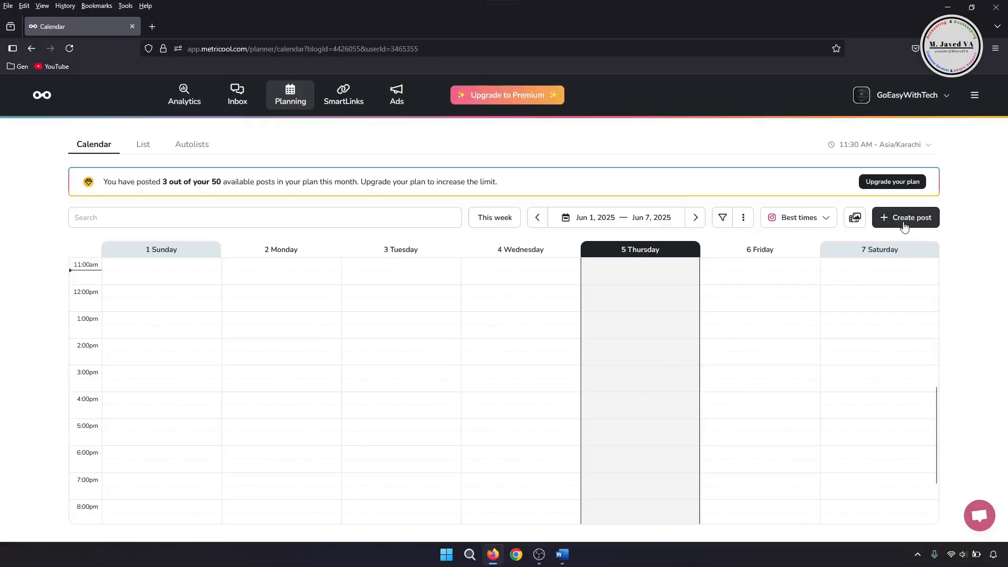
click(904, 226)
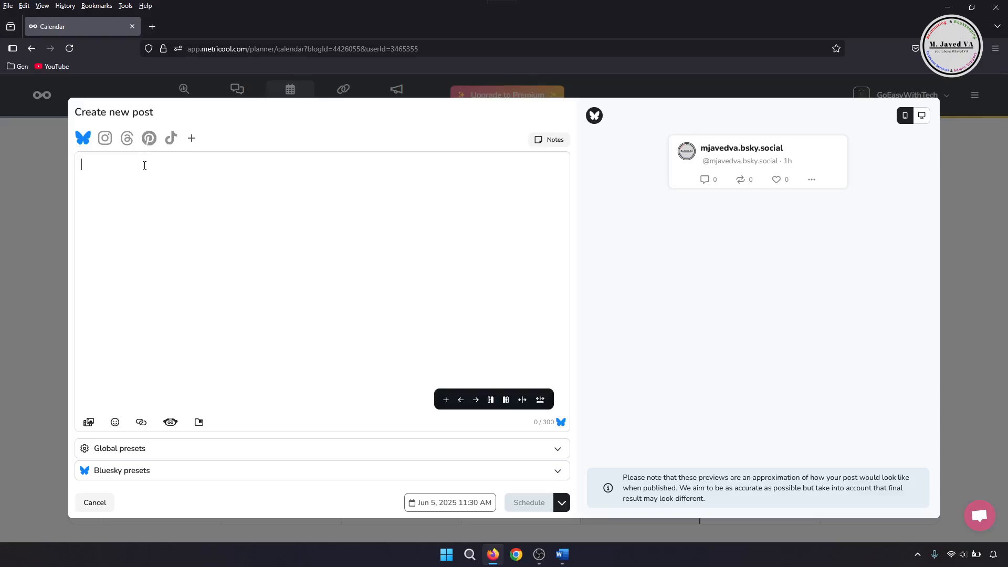
Set the post to publish only on Instagram as a regular Post.
click(106, 145)
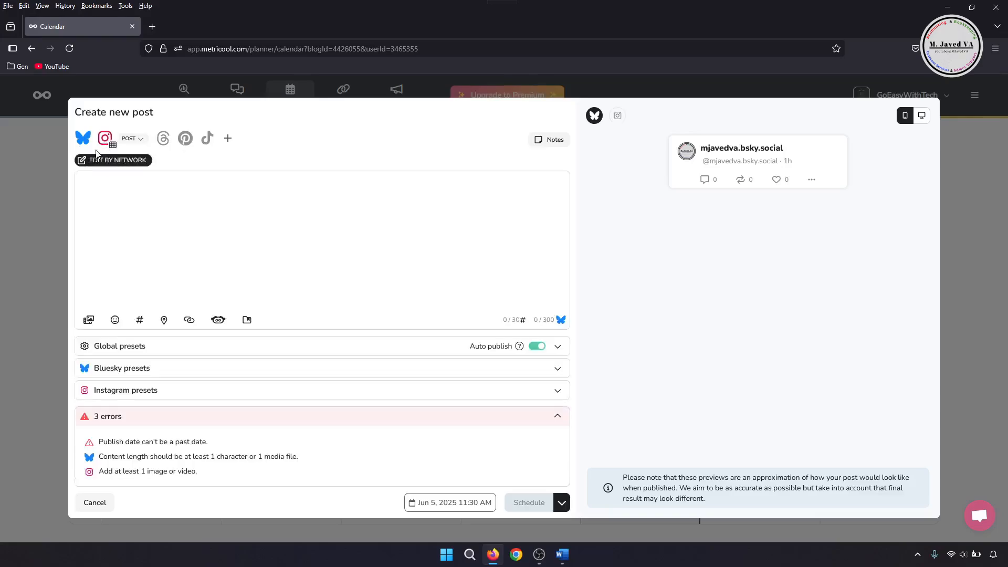
click(82, 142)
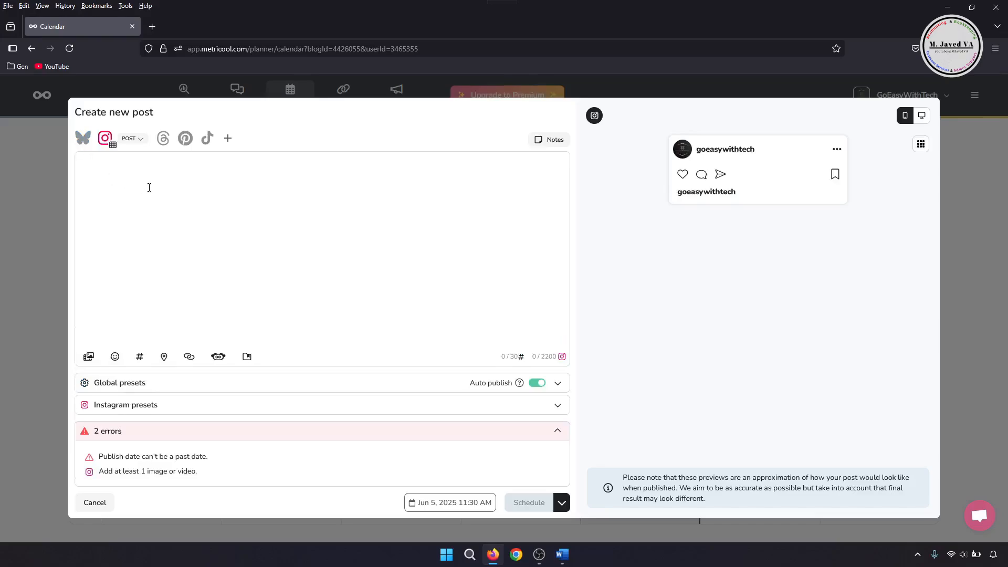
click(139, 143)
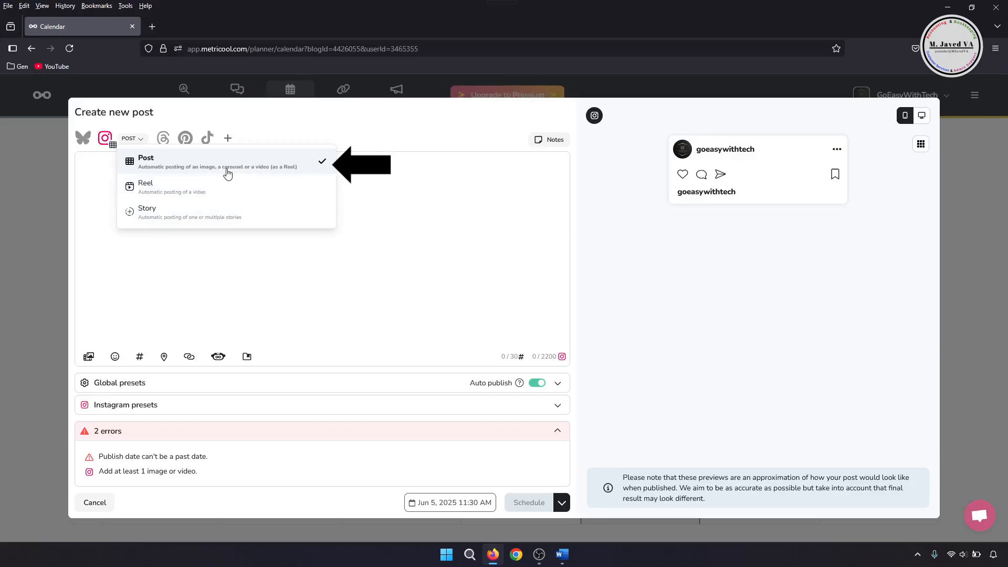
click(387, 186)
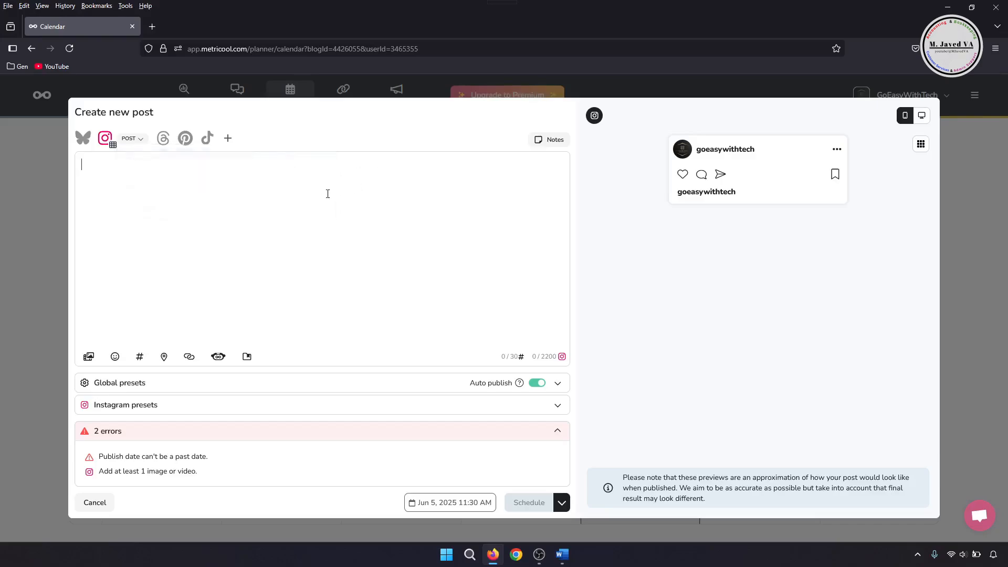
Add the image "TikTok Scheduling with Metricool in 2025" from the Desktop to the post.
click(88, 357)
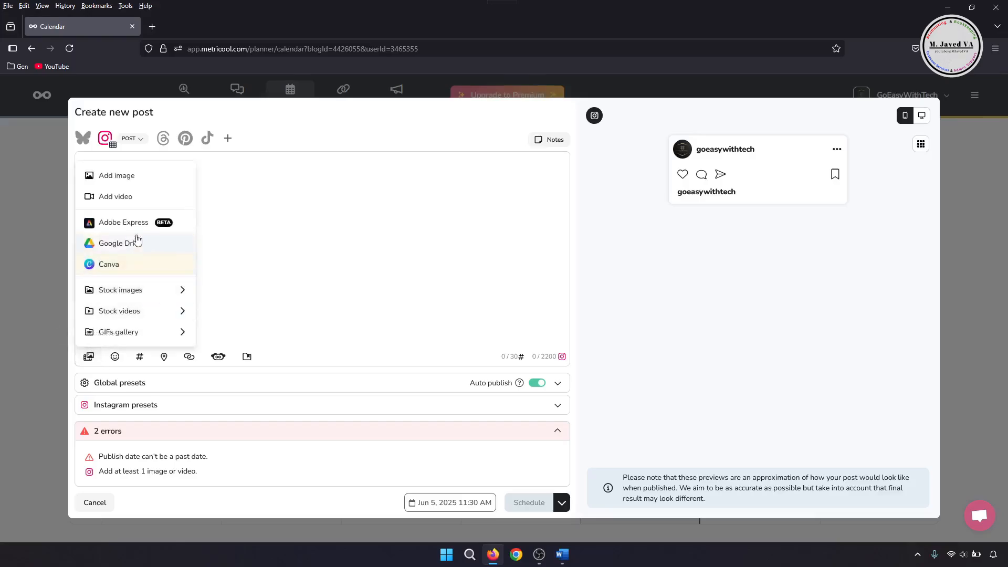
click(115, 175)
click(484, 318)
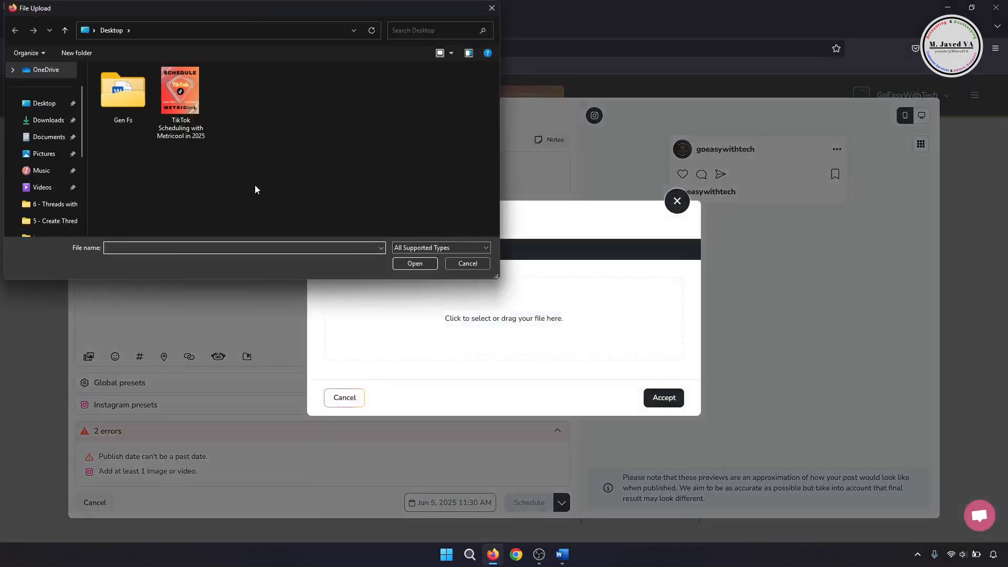
click(180, 99)
click(412, 263)
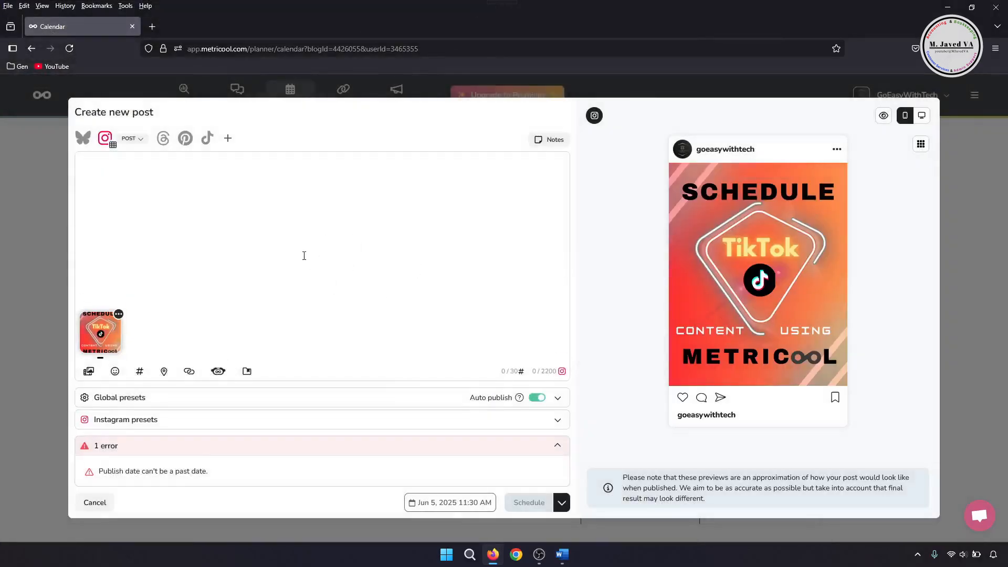
Paste the prepared caption with hashtags and tutorial link into the post text.
text(TikTok Scheduling with Metricool in 2025  Stop letting your TikTok creativity get buried under chaos. With Metricool, you can schedule all your TikTok videos in advance, so your content calendar stays consistent even when life doesn’t. Let your genius flow when you're inspired, and let Metricool handle the publishing while you focus on strategy.  #Metricool #TikTokGrowthTips #SocialMediaManager #ContentPlanningTools #ScheduleSmart #TimeSaver #MetricoolScheduler #TikTokWorkflow #SocialContentManager #TikTokScheduling #ContentFlow #MetricoolForTikTok #PlanYourContent #ScheduleWithMetricool #MetricoolPower #TikTokAutomation  Tutorial Link: https://mjaved-va.blogspot.com/2025/06/tiktok-scheduling-with-metricool-in-2025.html)
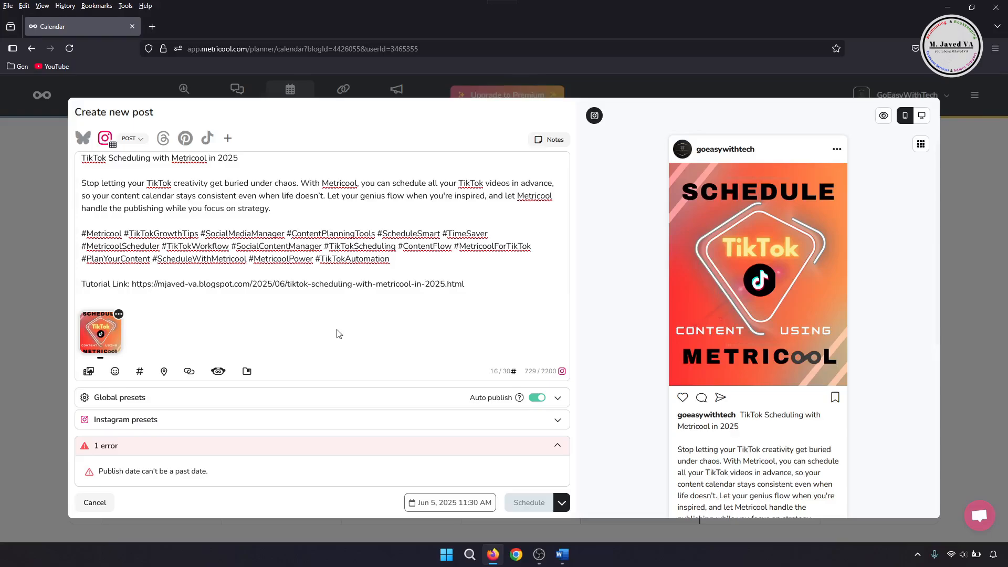
scroll(421, 294, down, 1)
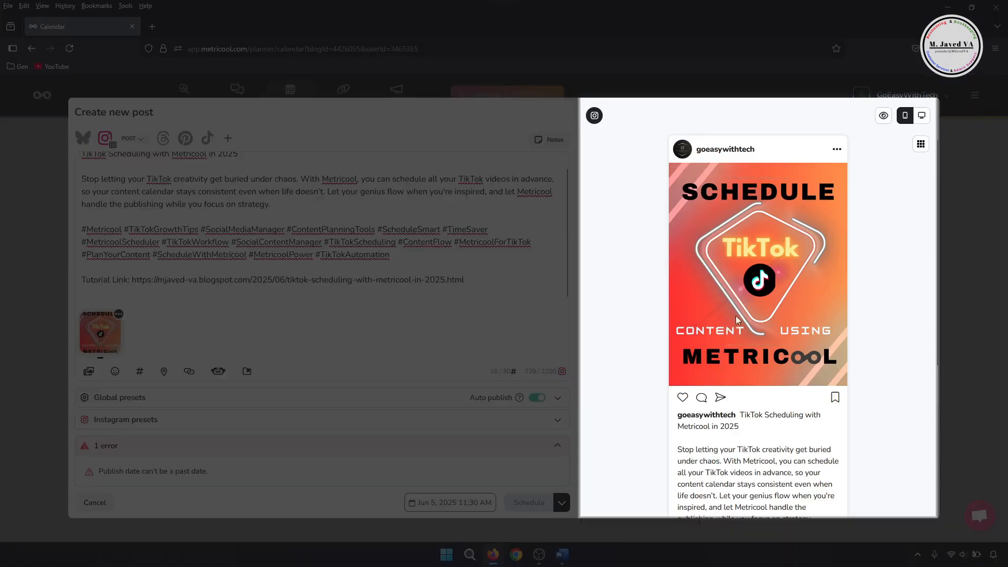
scroll(726, 260, down, 4)
scroll(726, 259, up, 4)
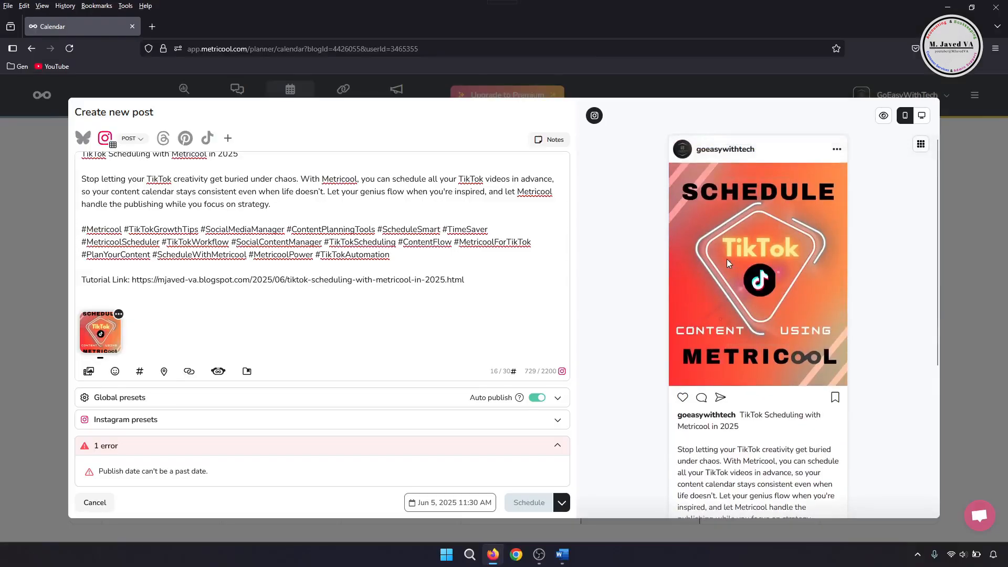
scroll(759, 282, down, 4)
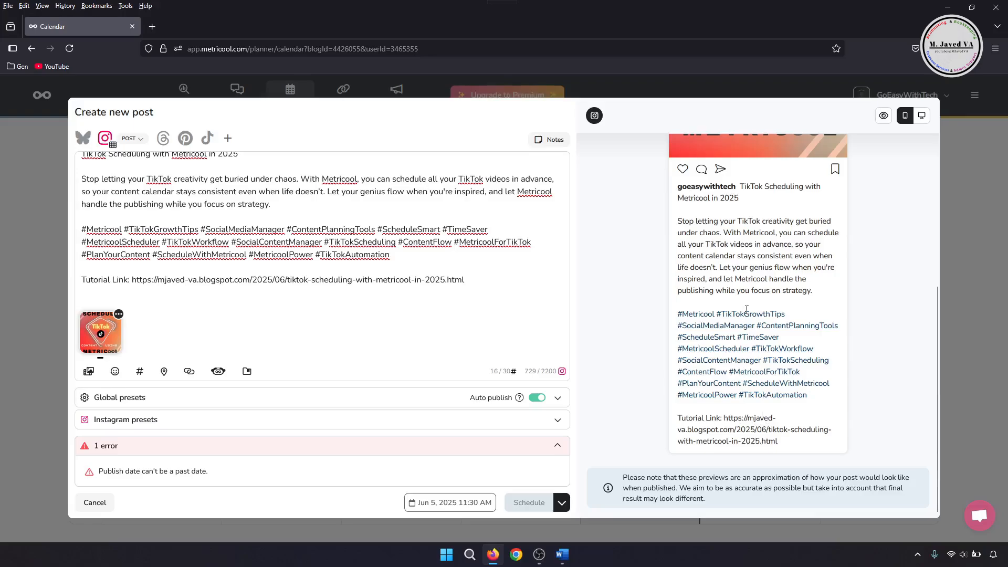
scroll(732, 378, up, 5)
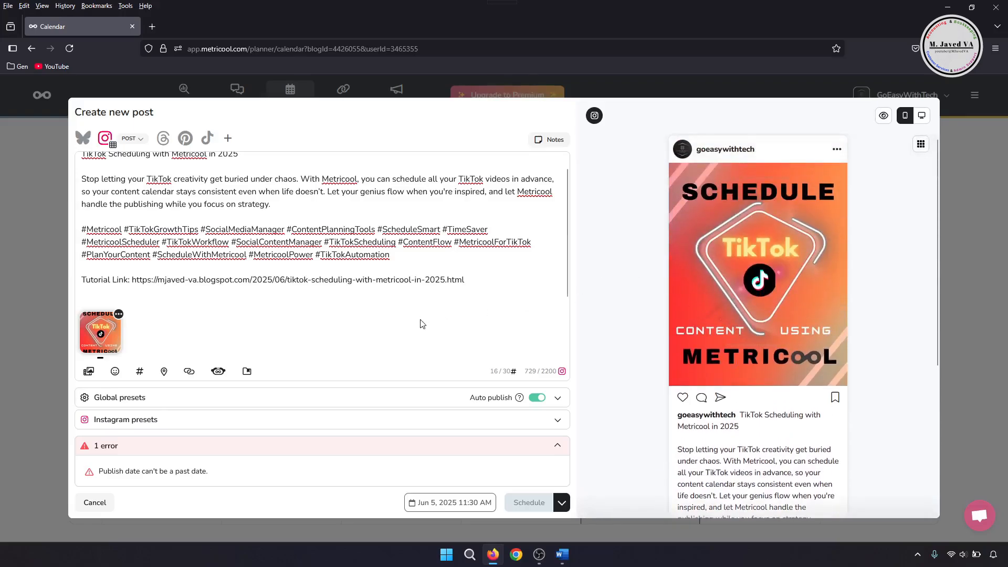
Try writing a post note, then clear it and close the notes panel.
click(553, 142)
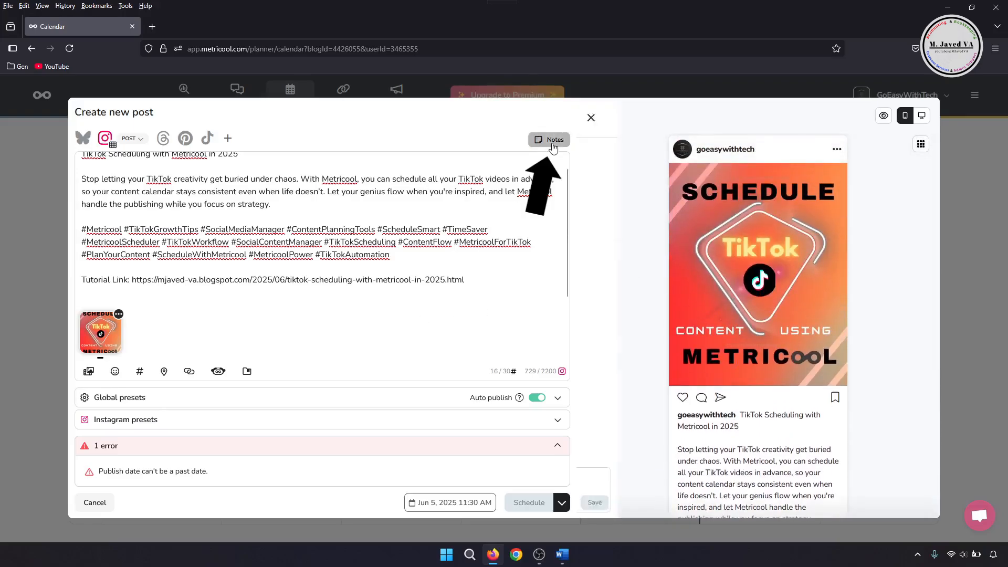
click(681, 482)
text(Write some notes about the post if)
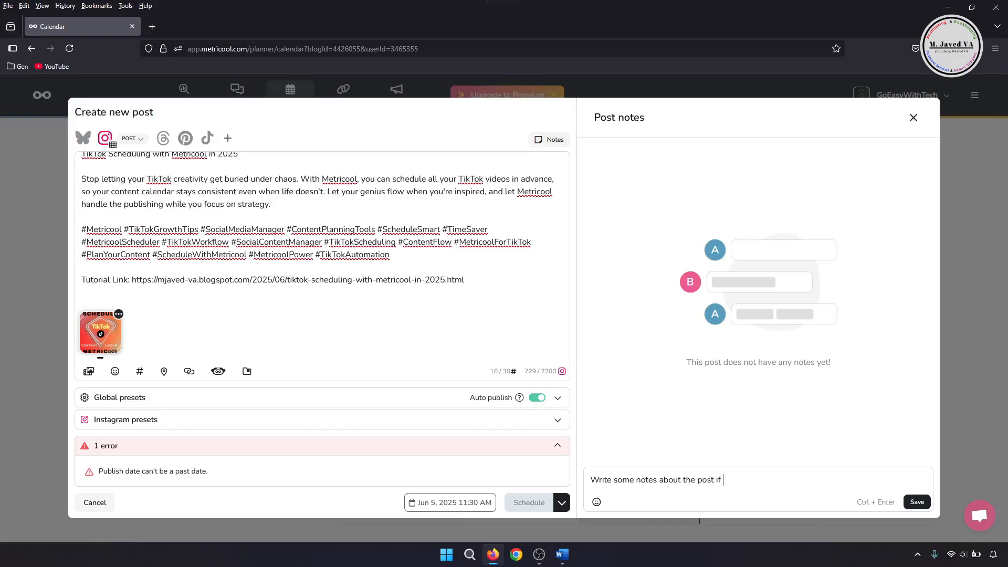
key(BackSpace)
key(BackSpace)
key(BackSpace)
key(BackSpace)
key(BackSpace)
key(BackSpace)
key(BackSpace)
key(BackSpace)
key(BackSpace)
key(BackSpace)
key(BackSpace)
key(BackSpace)
key(BackSpace)
key(BackSpace)
key(BackSpace)
key(BackSpace)
key(BackSpace)
key(BackSpace)
key(BackSpace)
key(BackSpace)
click(548, 139)
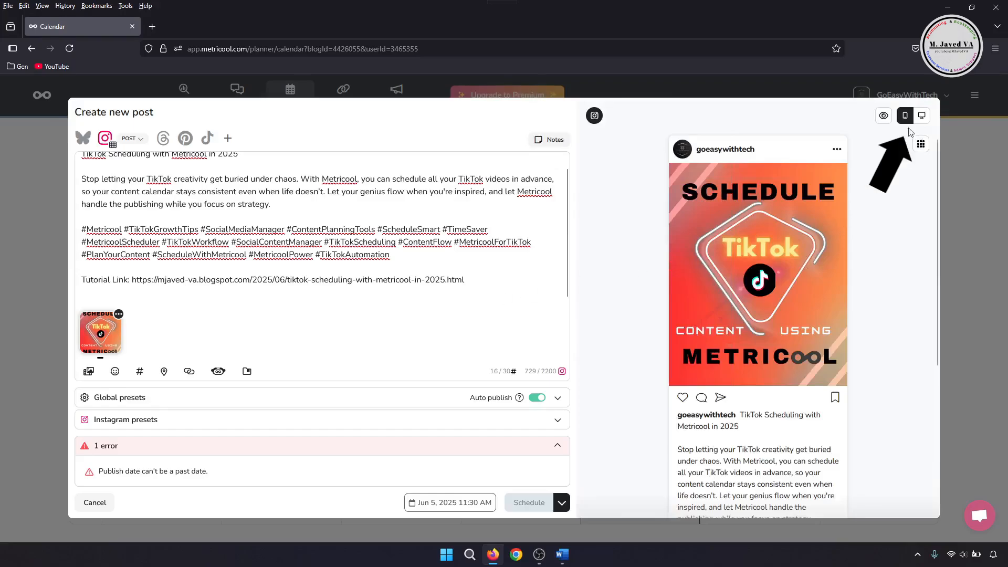
Review the post preview in desktop view and then in mobile view.
click(921, 115)
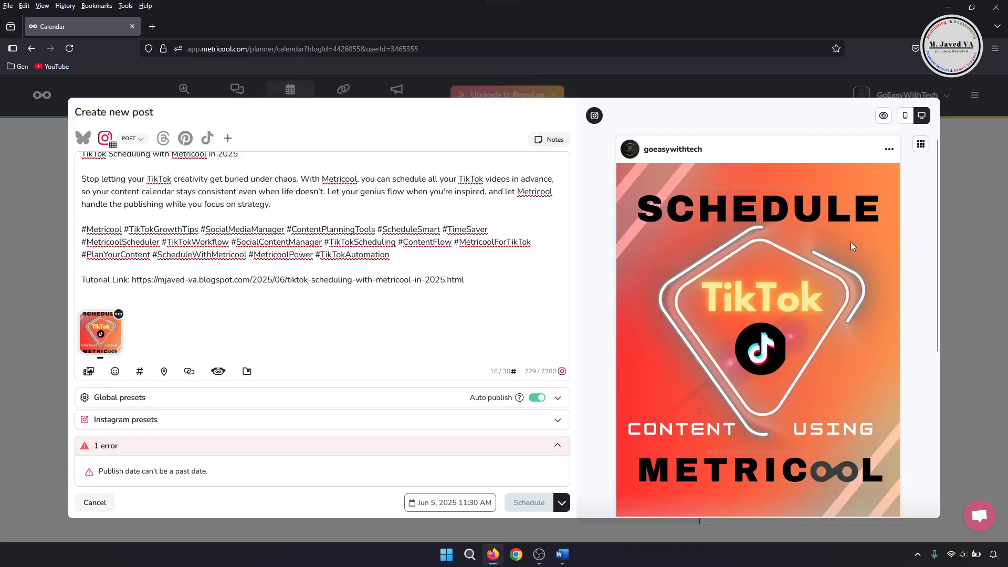
scroll(840, 315, down, 5)
scroll(829, 388, up, 4)
scroll(826, 397, down, 3)
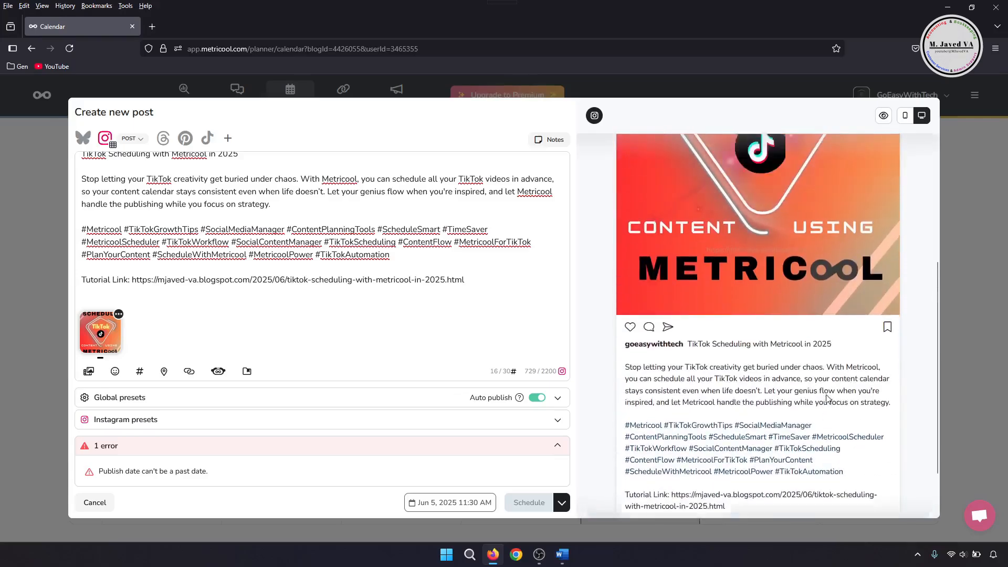
scroll(827, 397, up, 5)
click(904, 115)
scroll(801, 326, down, 5)
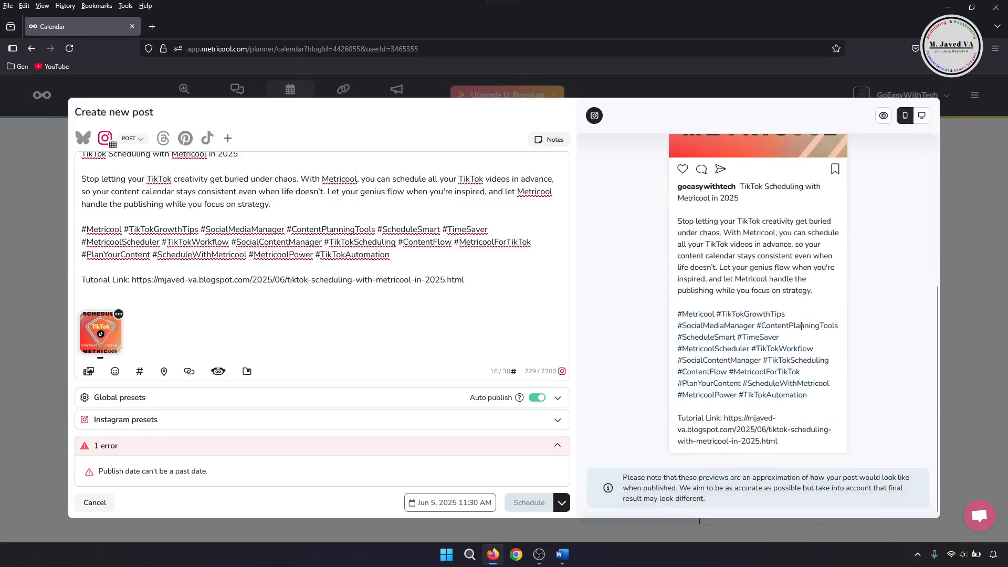
scroll(792, 330, up, 5)
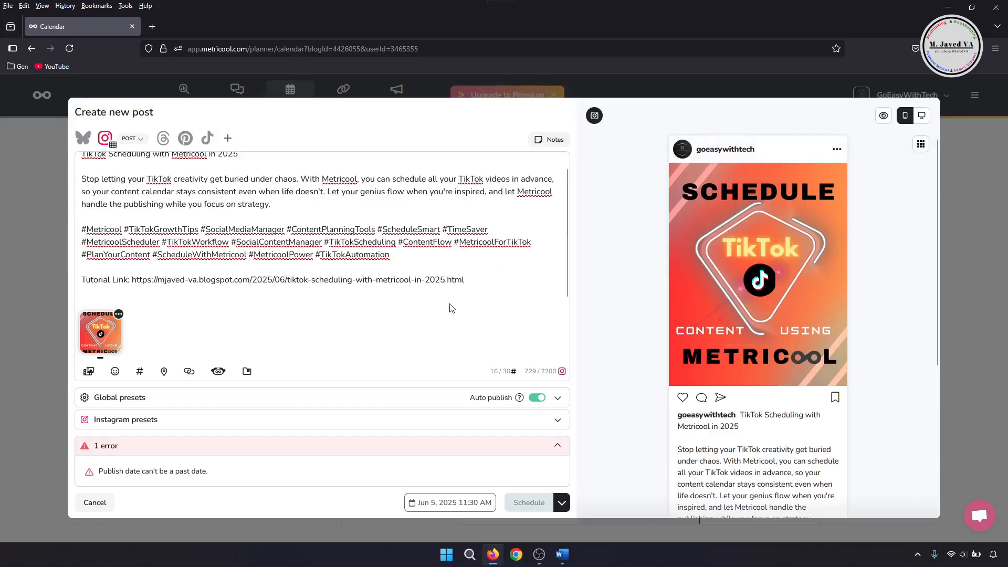
Set the publish time to 11:40 AM on June 5, 2025.
click(451, 503)
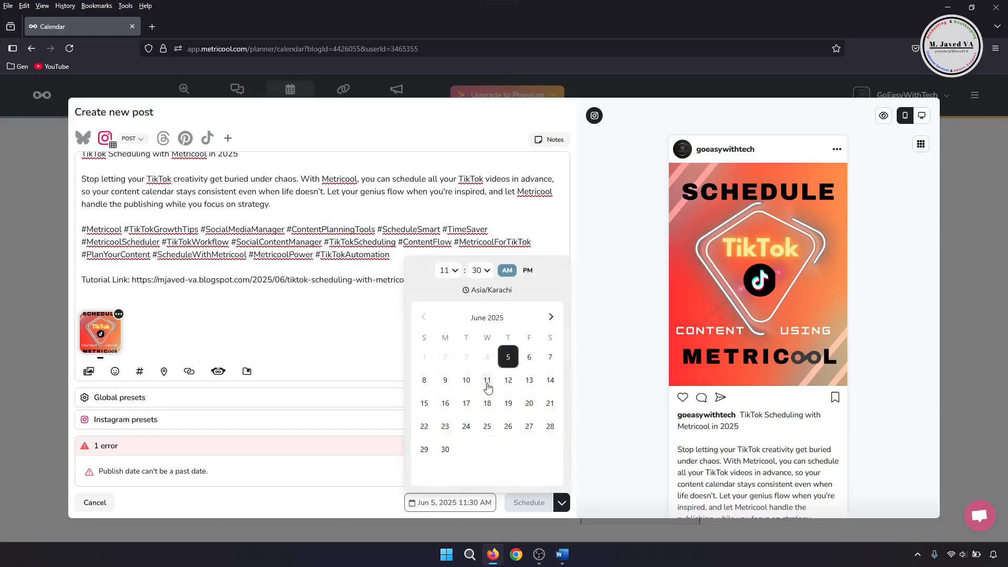
click(455, 272)
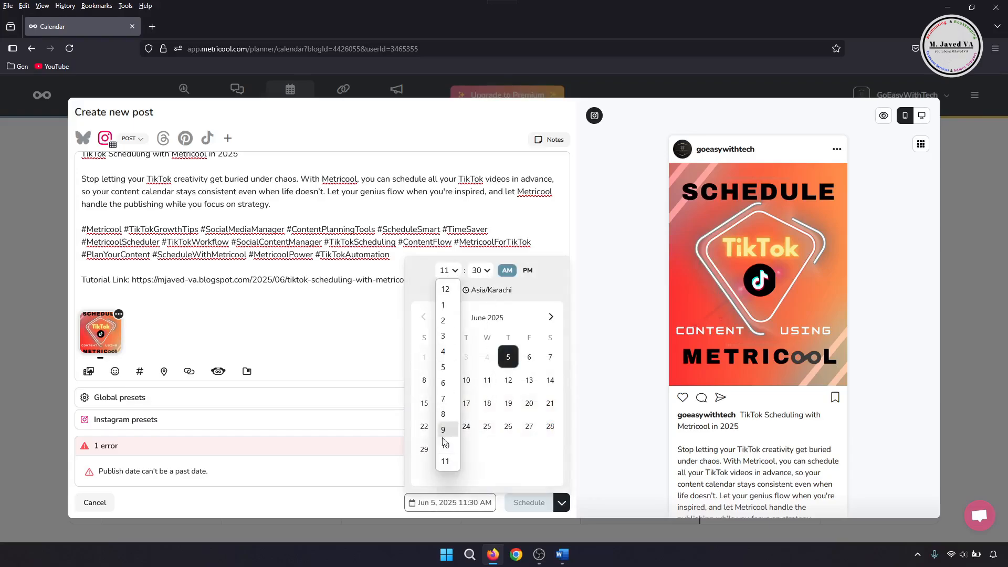
click(445, 460)
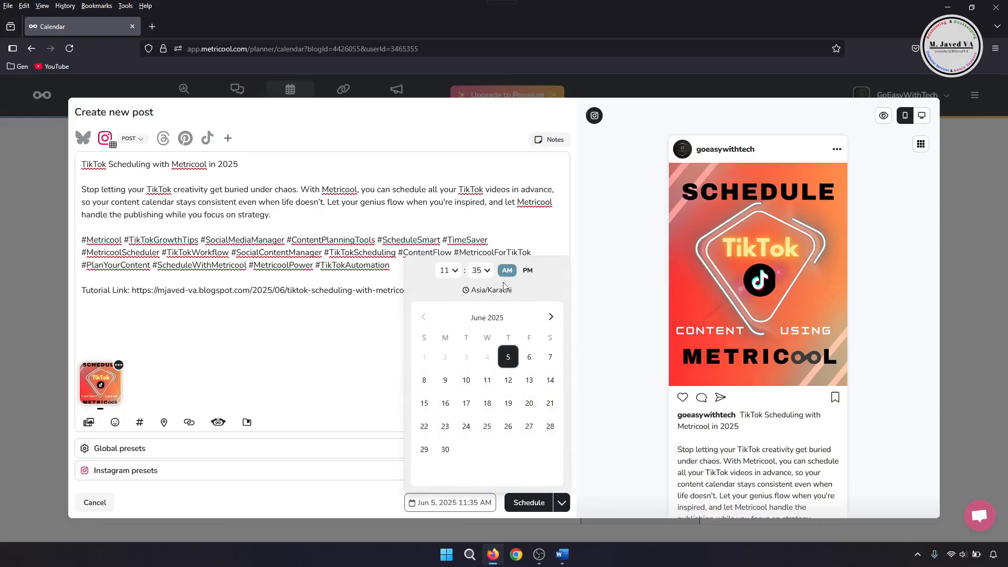
click(481, 271)
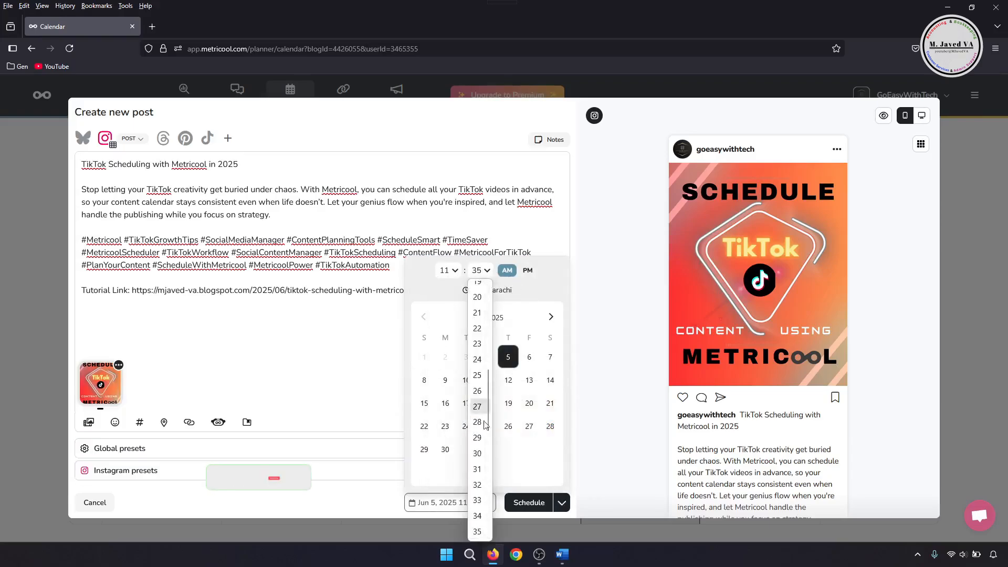
scroll(478, 419, down, 4)
click(477, 423)
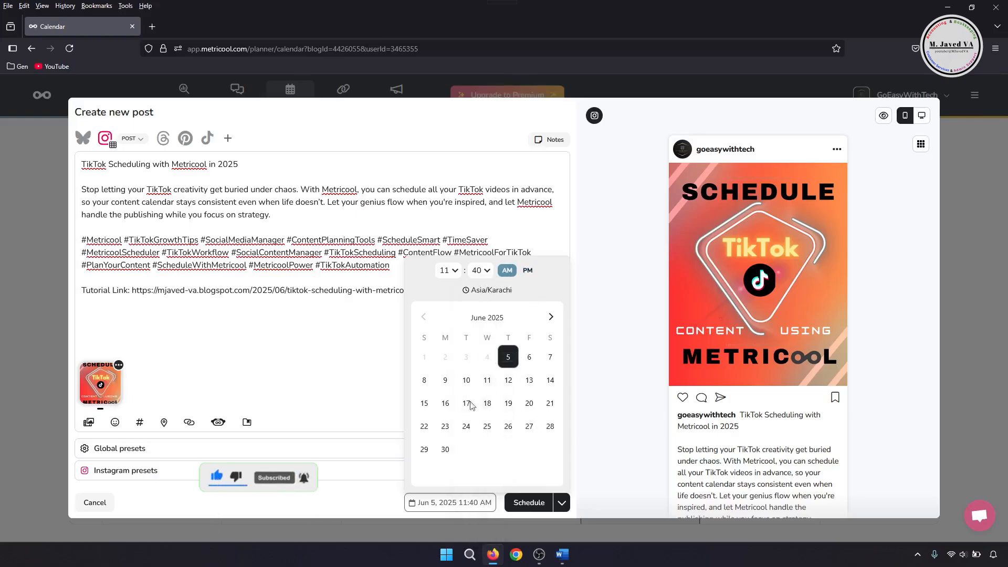
click(380, 349)
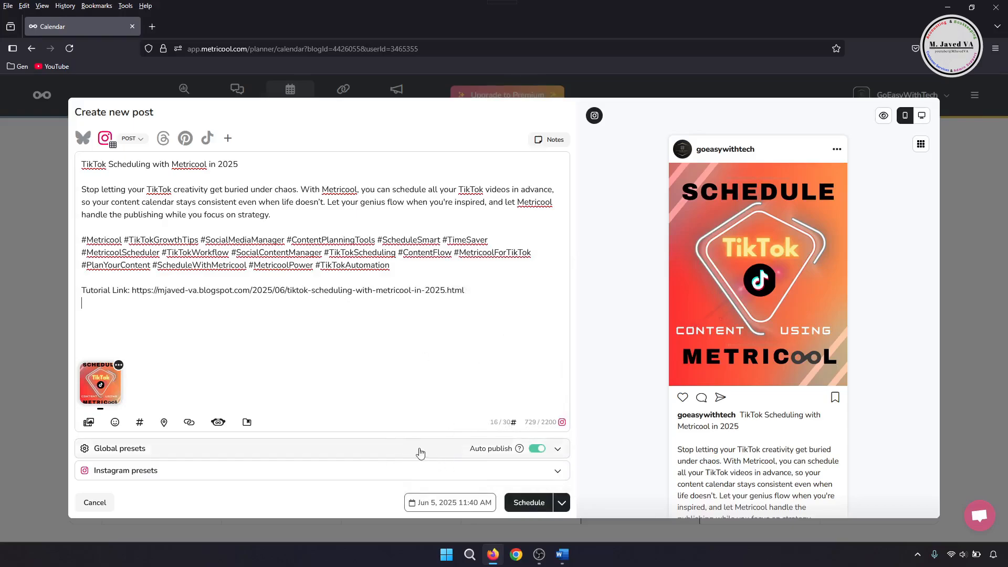
Open the global presets and switch the URL shortener on and back off.
click(559, 449)
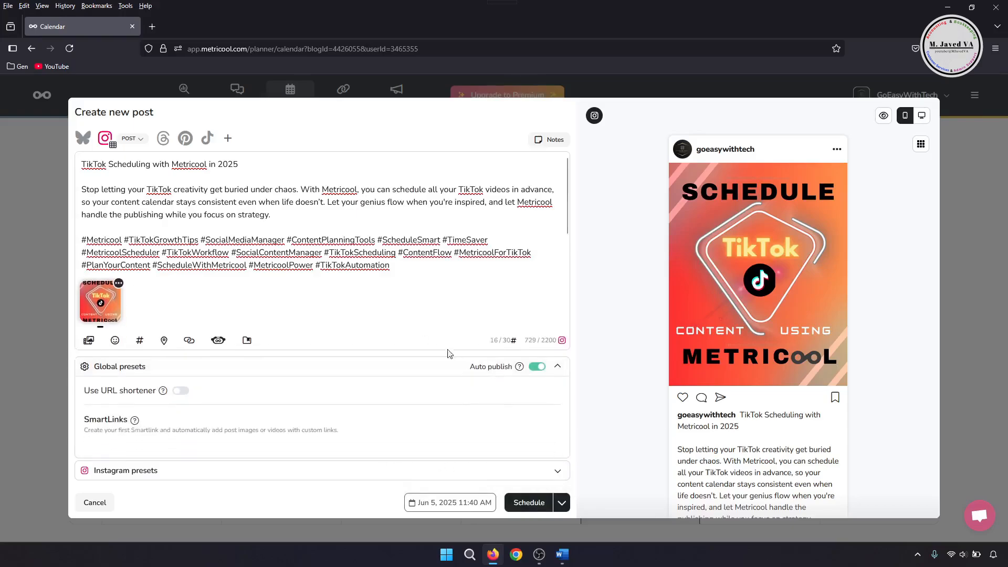
click(185, 391)
click(175, 393)
click(557, 366)
Open the Instagram presets and the Add collaborator dialog, then close it without adding anyone.
click(558, 474)
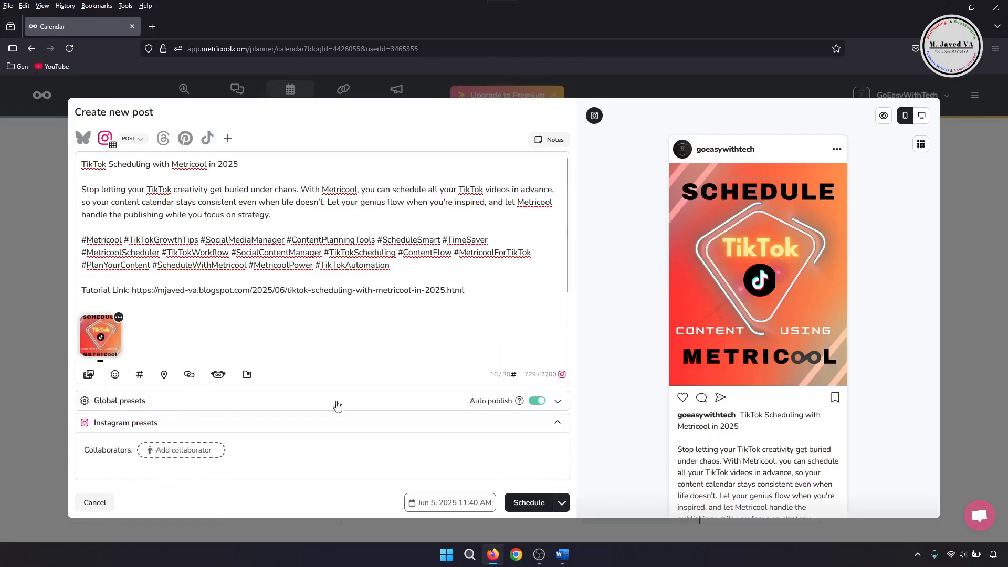
click(190, 452)
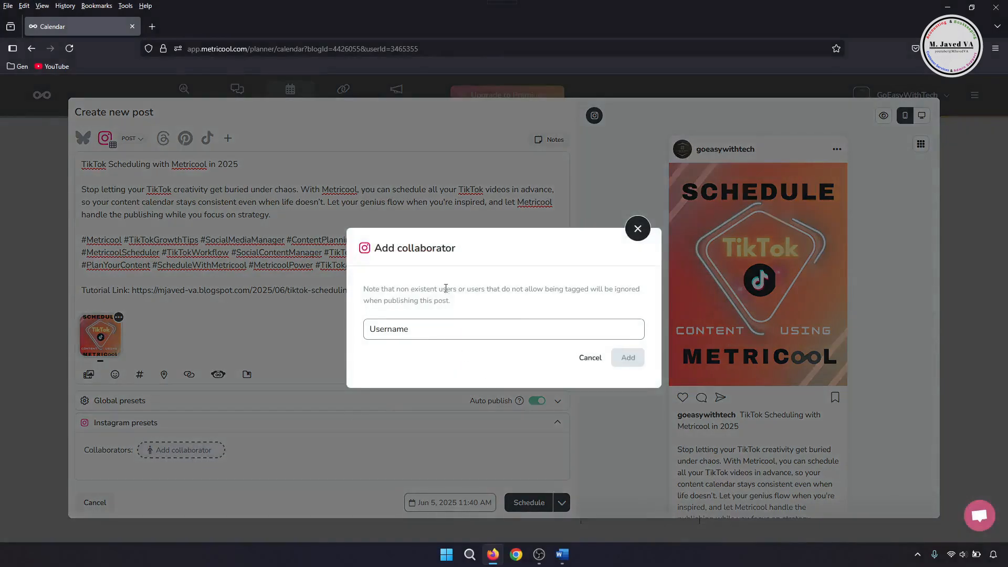
click(637, 229)
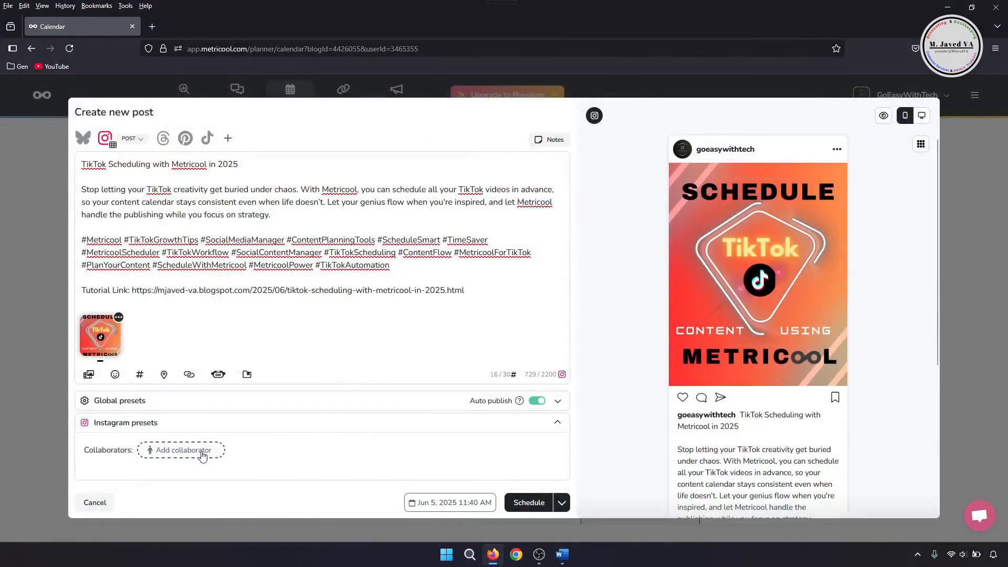
Collapse the Instagram presets and schedule the post.
click(529, 424)
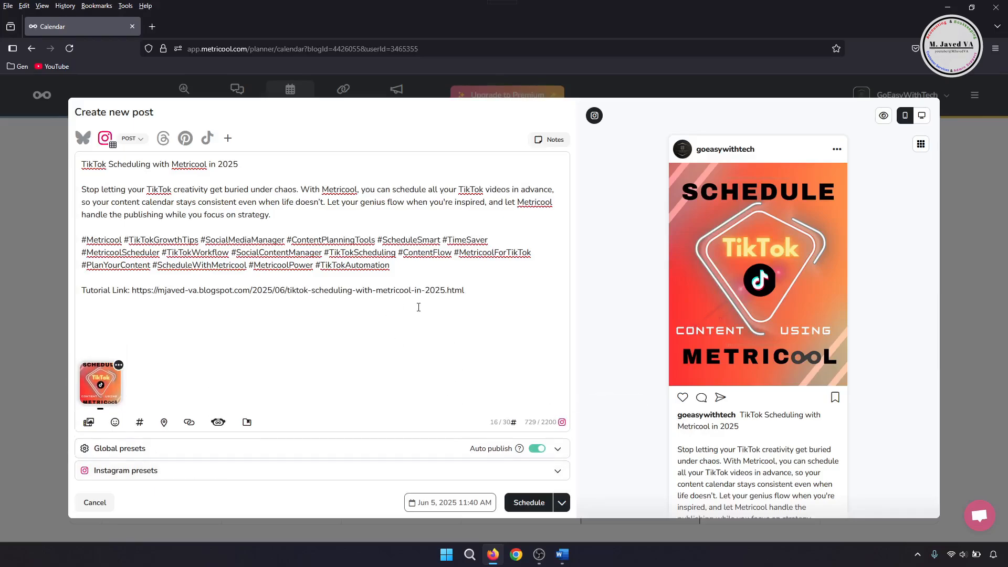
click(528, 501)
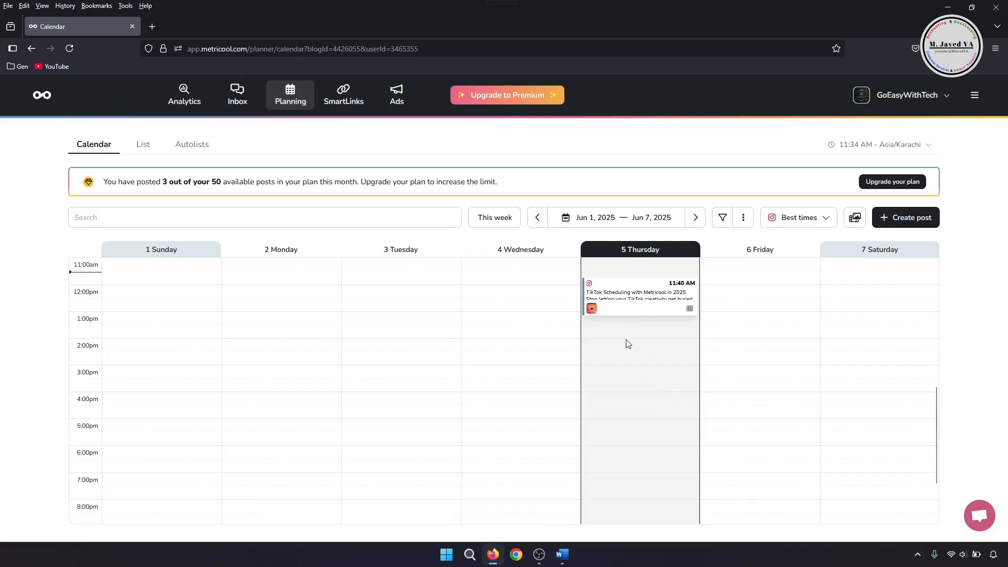
Preview the scheduled June 5 post in the planner calendar and reload the page.
scroll(631, 360, up, 2)
scroll(652, 446, down, 1)
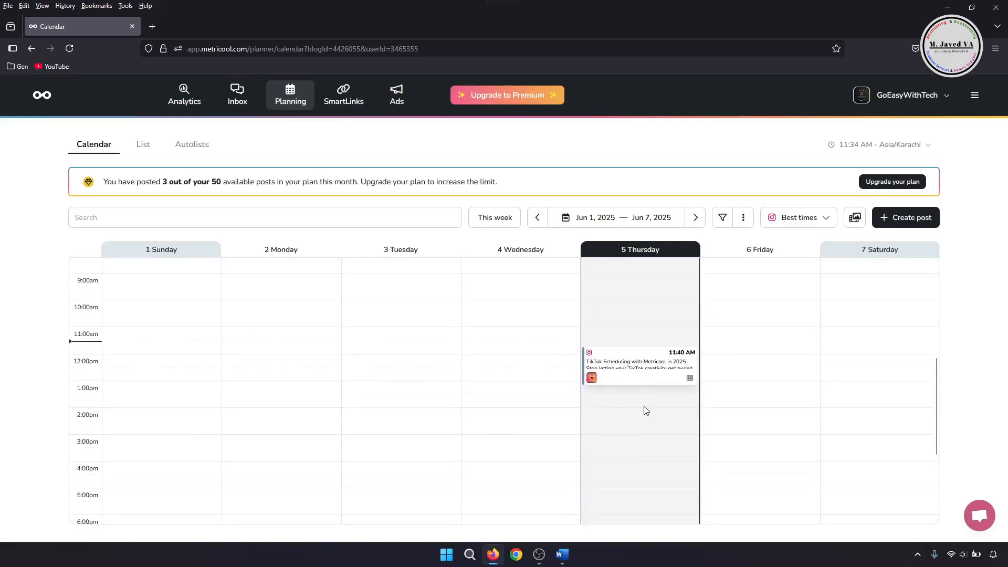
mouse_move(642, 378)
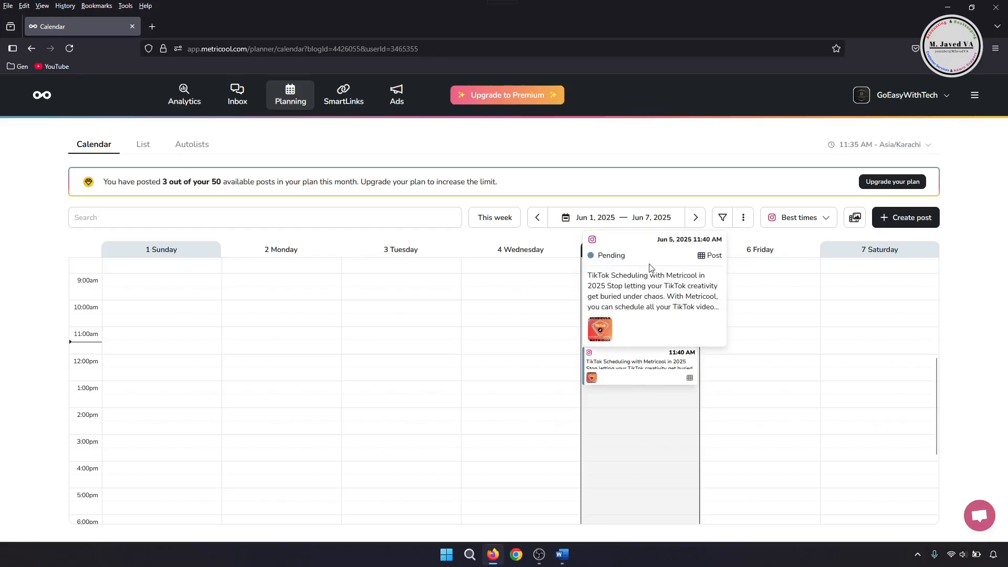
drag(651, 366, 754, 427)
drag(762, 379, 661, 367)
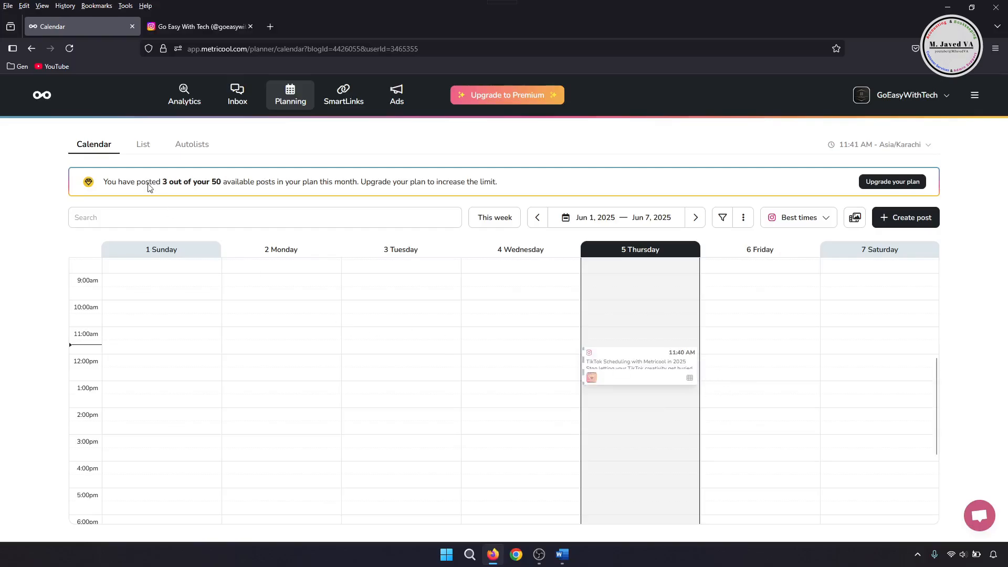
key(F5)
mouse_move(652, 376)
Examine the Instagram profile's posts grid in the other browser tab.
click(186, 26)
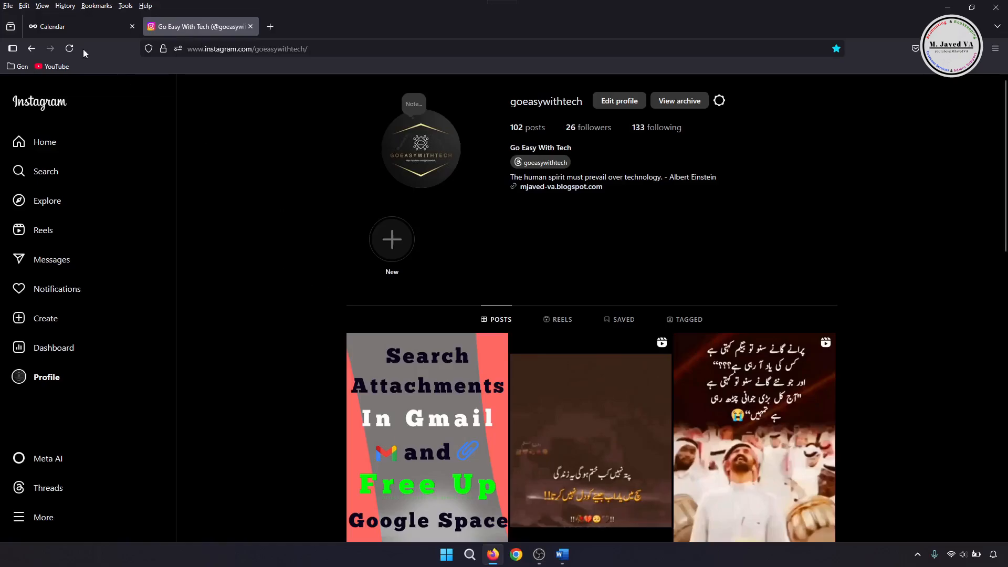
scroll(289, 223, down, 1)
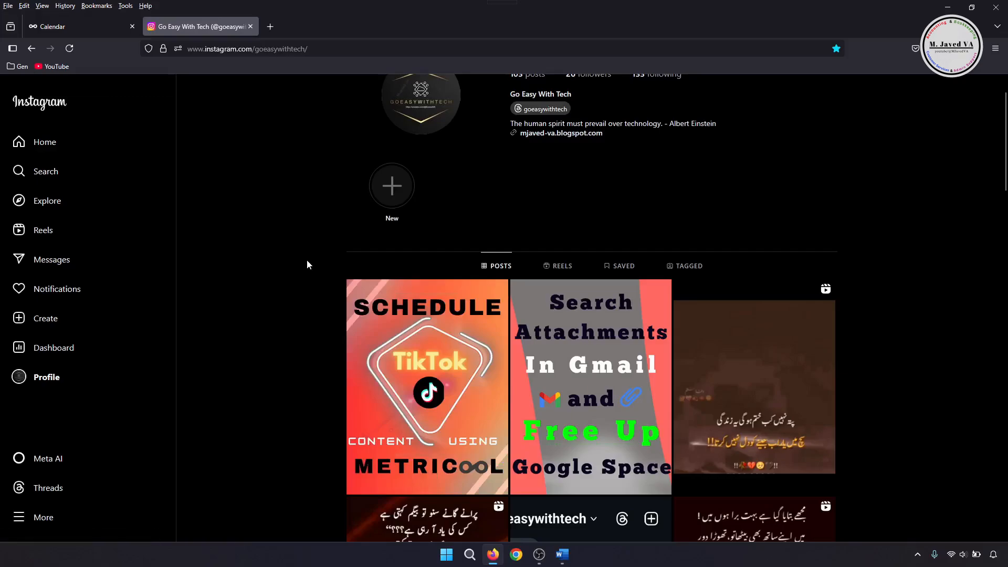
scroll(307, 260, down, 2)
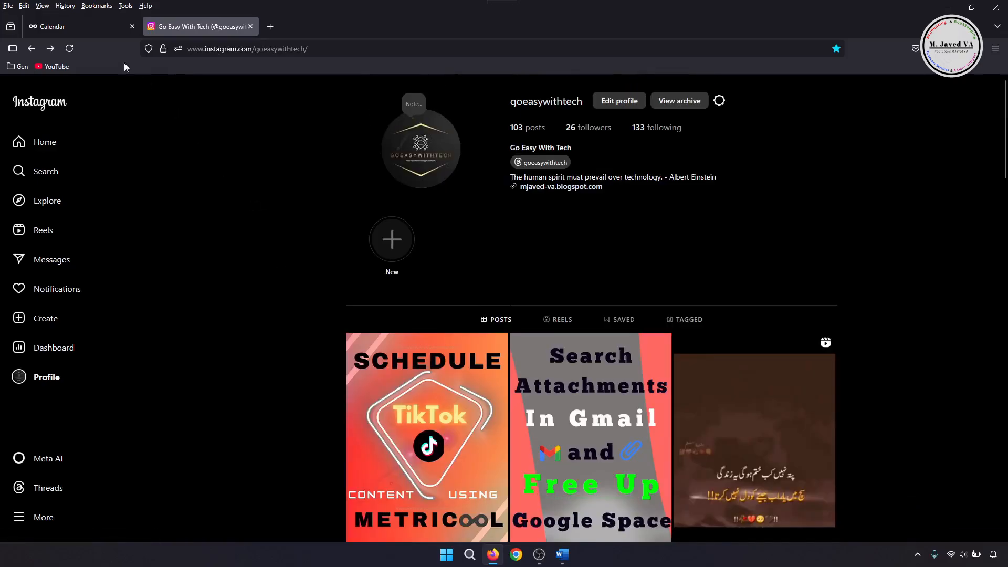
Return to the planner, open the June 5 post for editing and duplicate it.
click(96, 33)
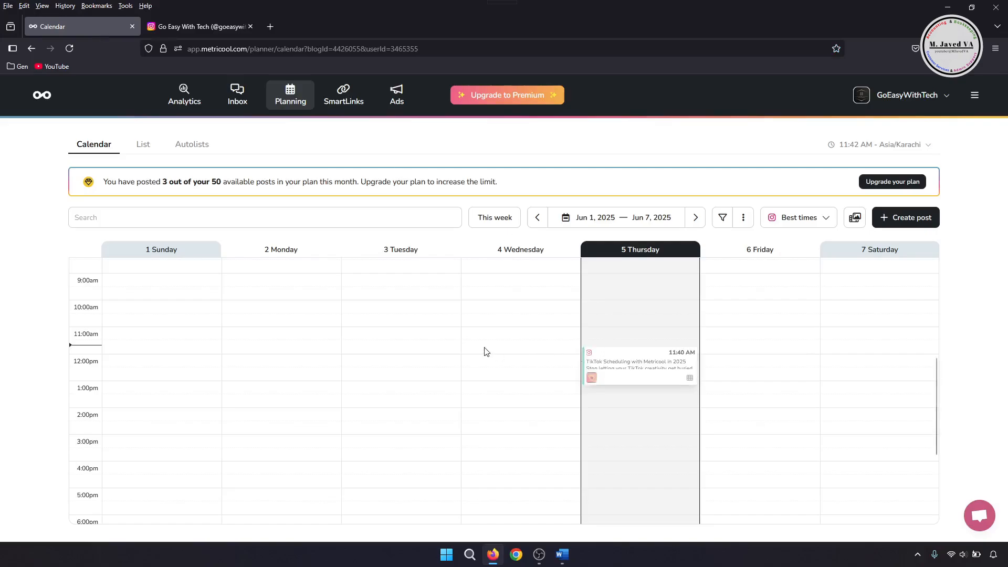
scroll(500, 353, down, 2)
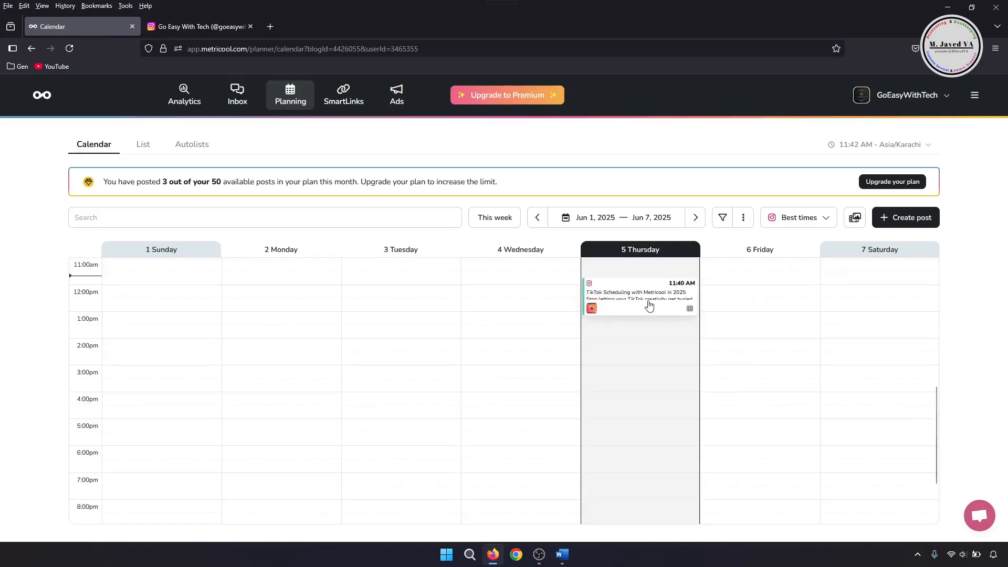
mouse_move(651, 304)
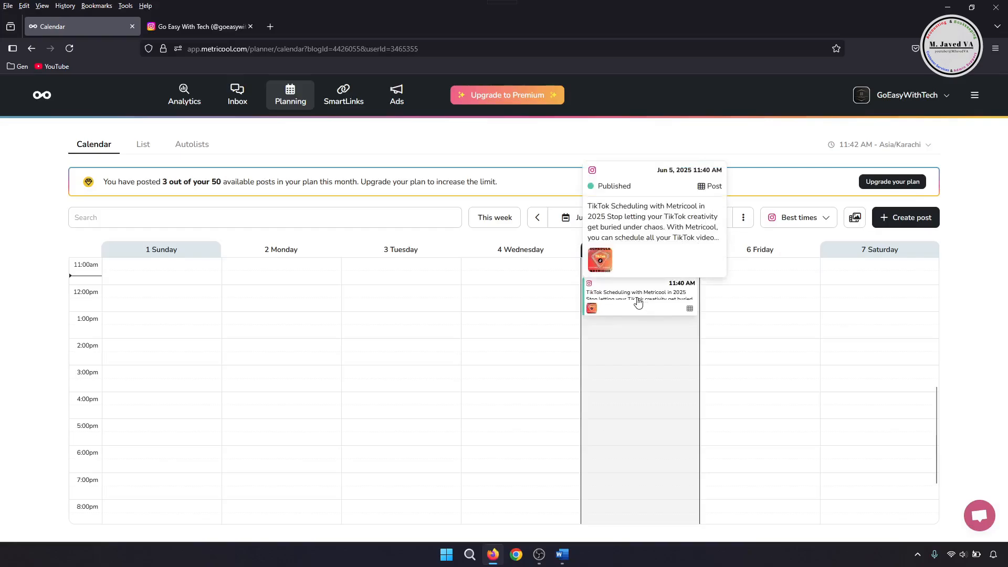
drag(638, 302, 768, 480)
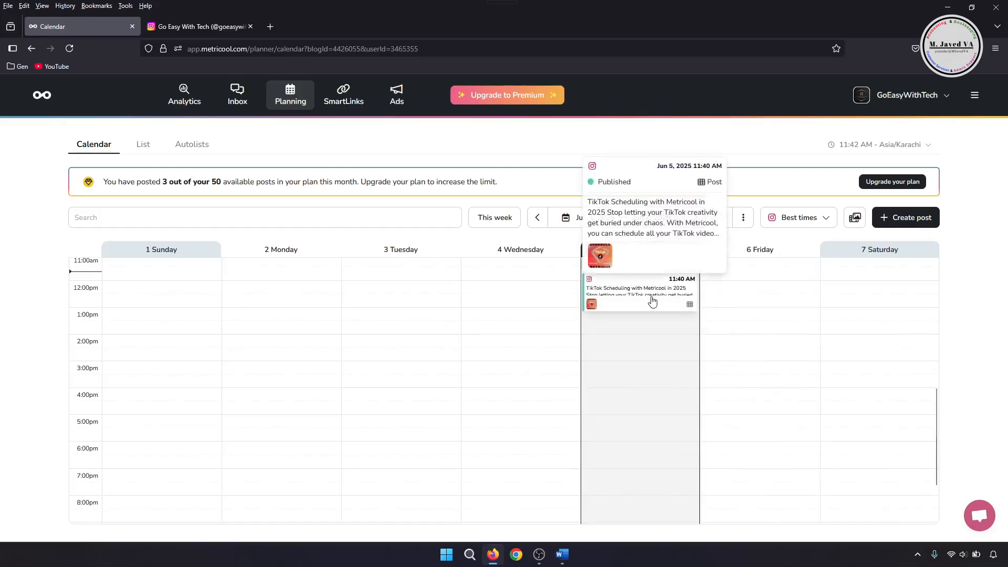
click(652, 300)
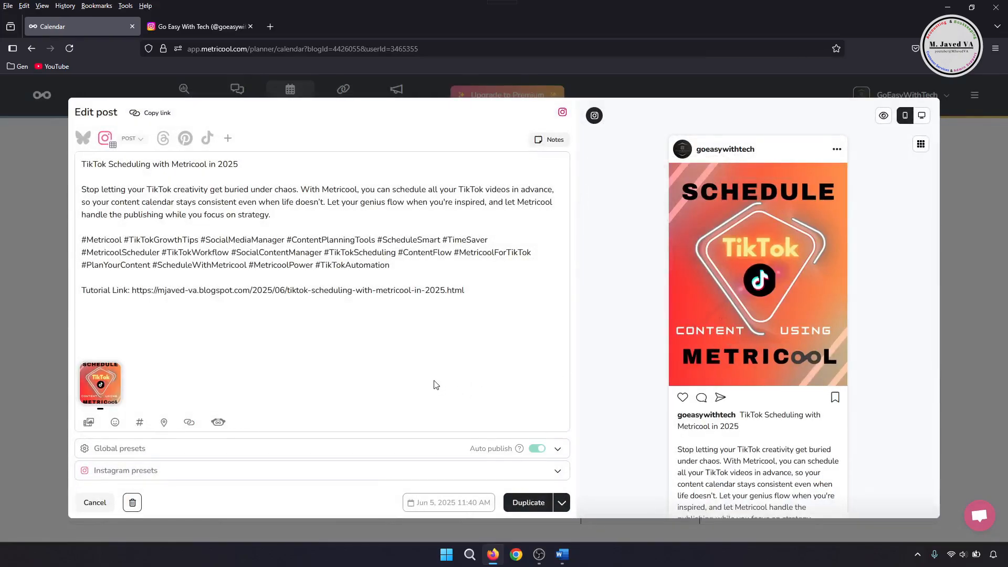
click(525, 502)
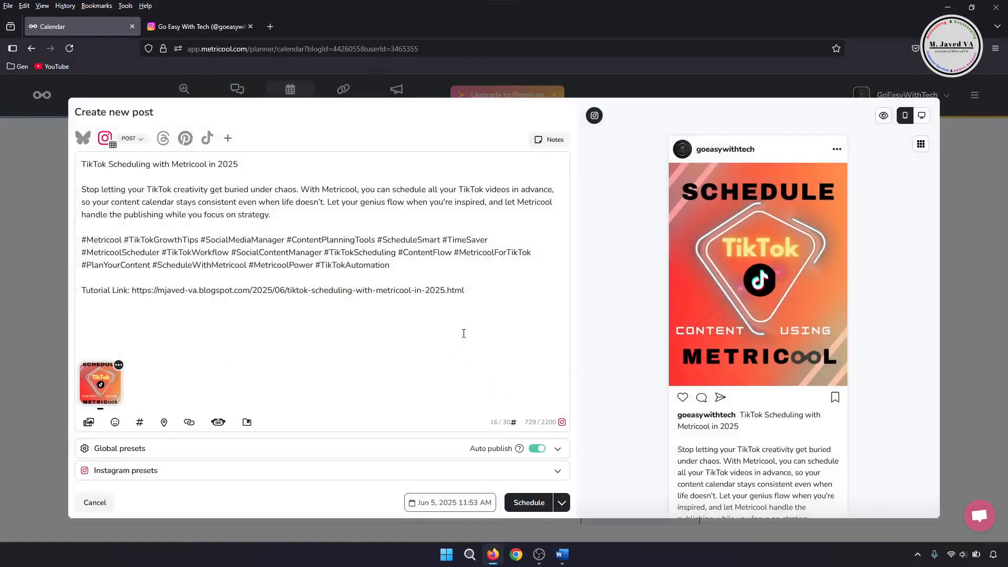
Set the duplicate post's date to June 20, 2025 and schedule it.
click(450, 502)
click(529, 403)
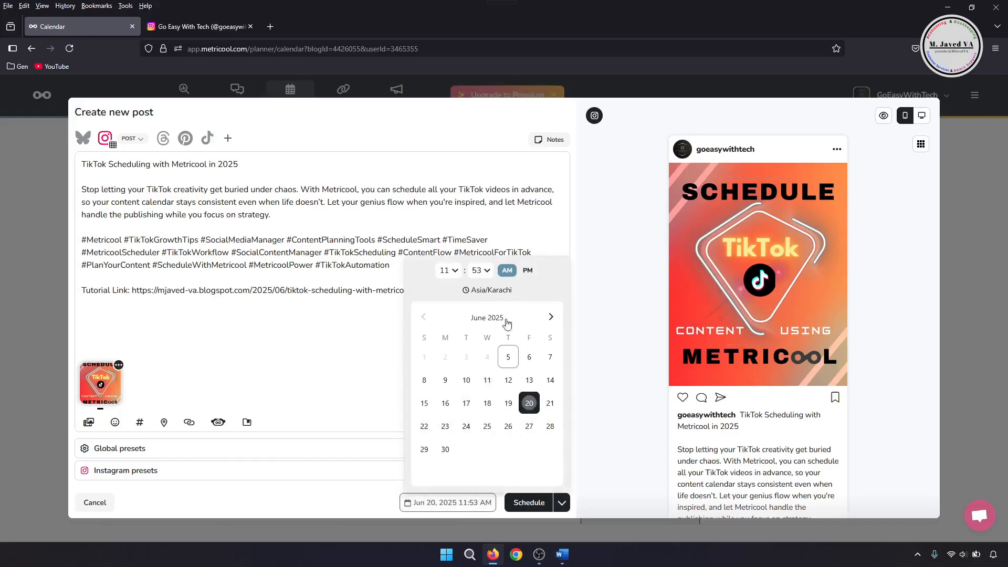
click(530, 503)
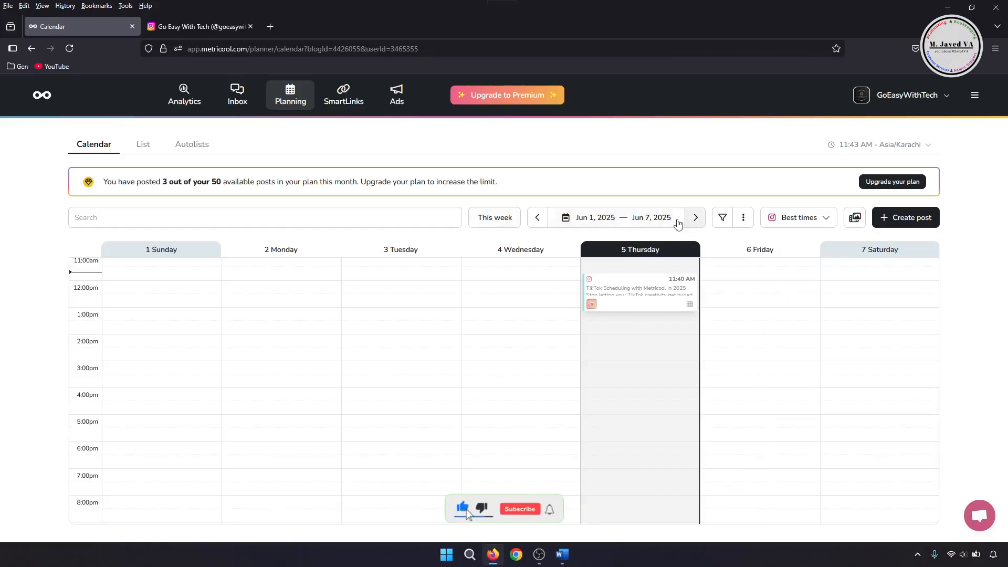
Open the Instagram analytics and review its community growth and account reach charts.
click(696, 218)
click(696, 218)
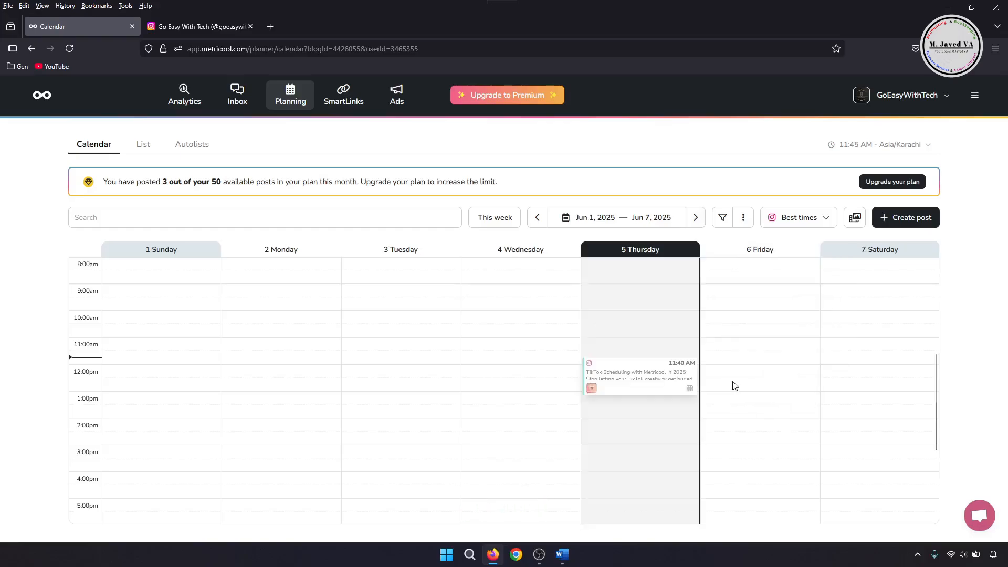
click(183, 96)
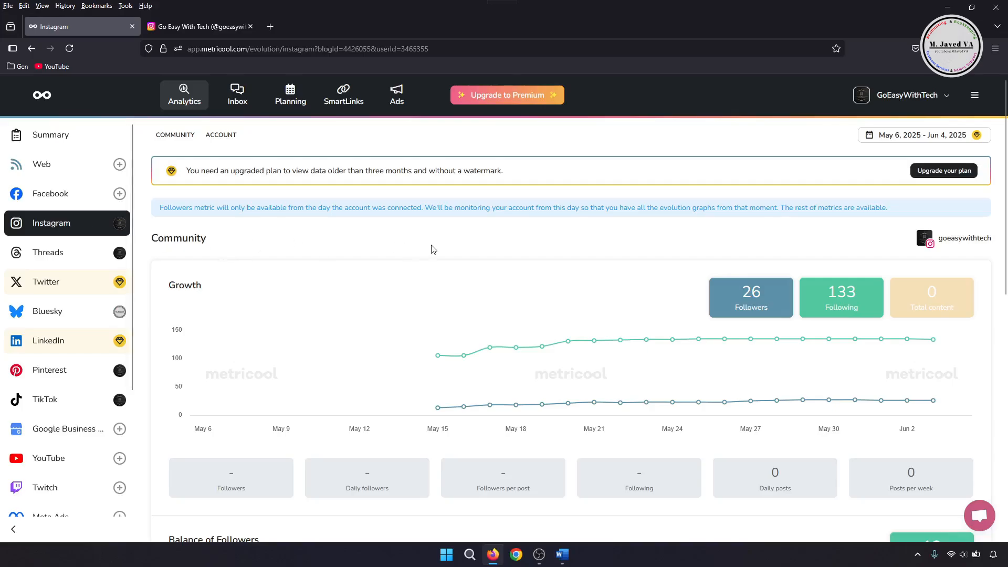
click(934, 310)
scroll(614, 281, down, 5)
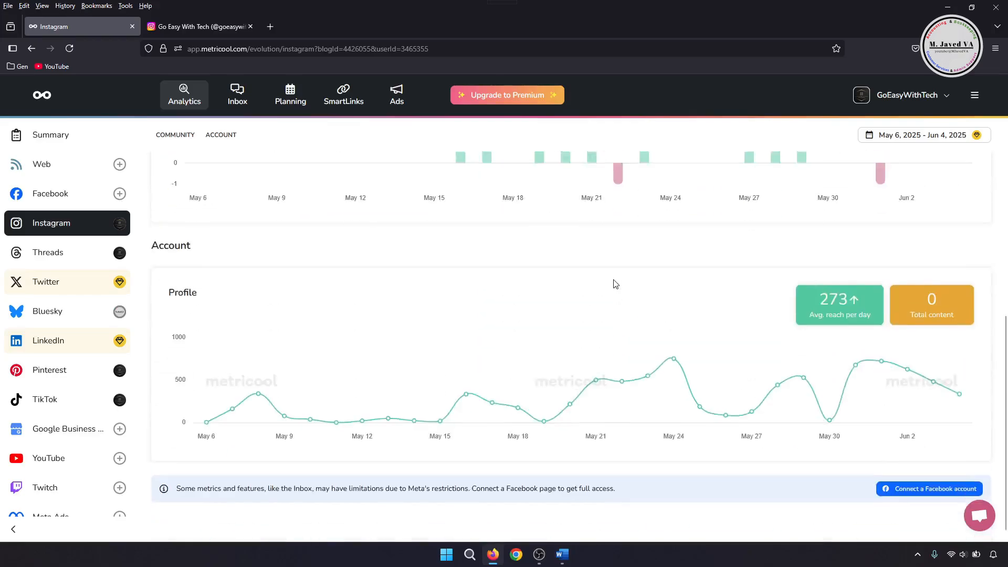
scroll(577, 400, up, 5)
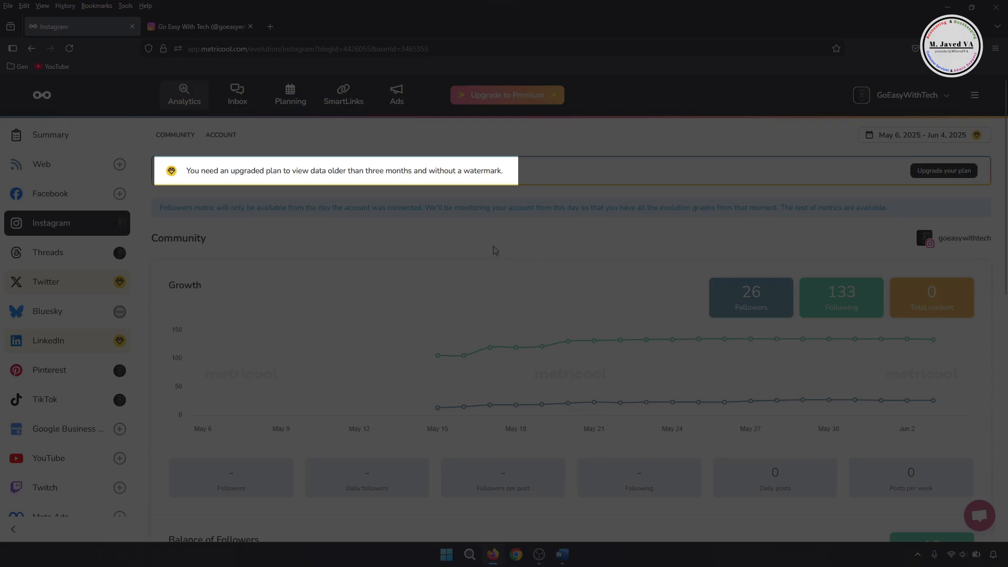
Minimize the browser window.
drag(503, 172, 186, 171)
click(397, 257)
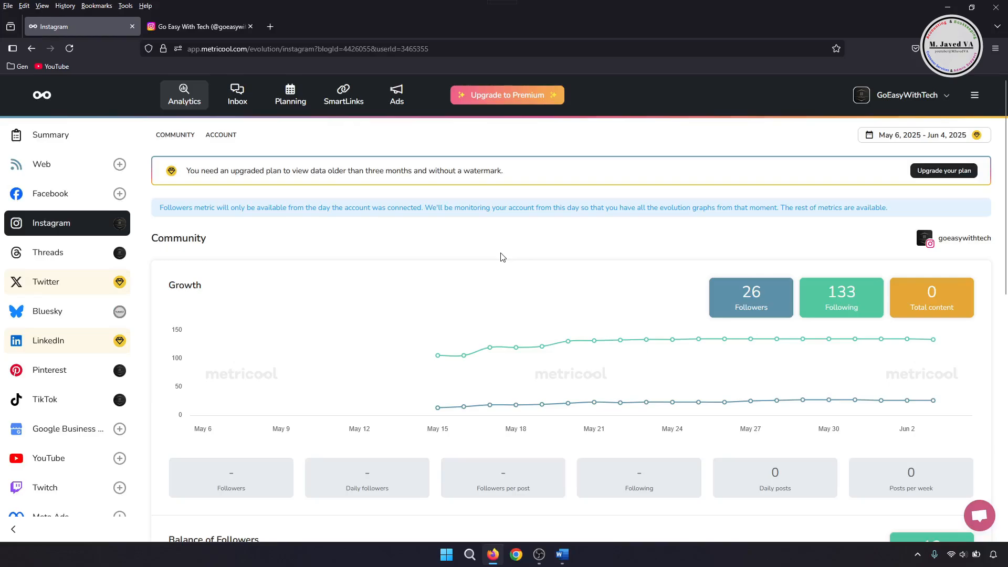
click(947, 7)
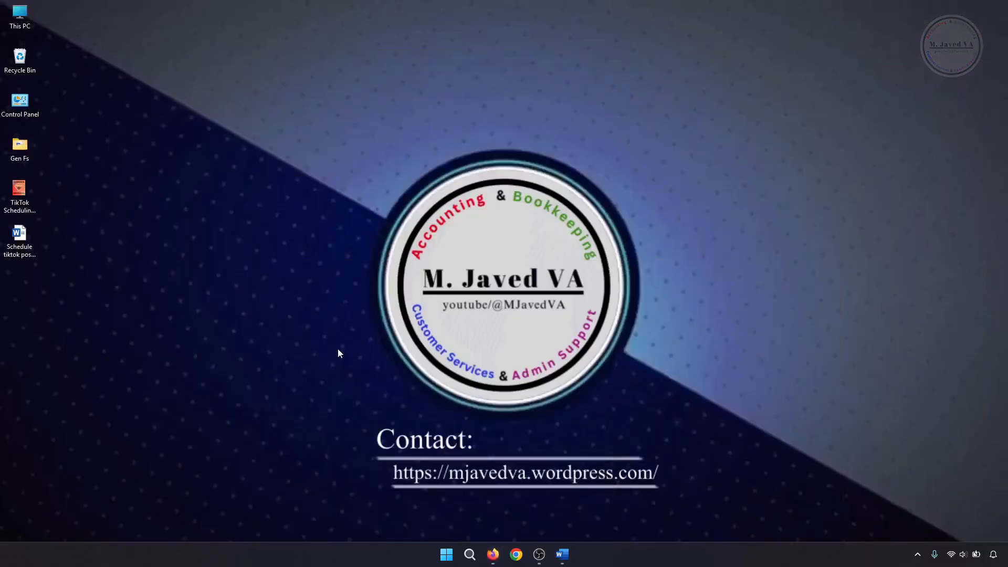